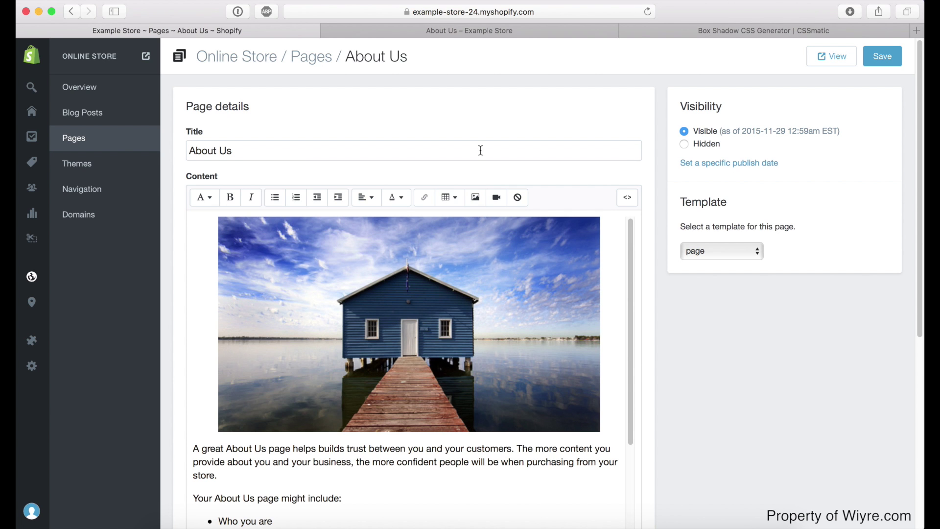
Step: Check the live About Us storefront page with the boathouse image, then return to the editor
left_click(499, 31)
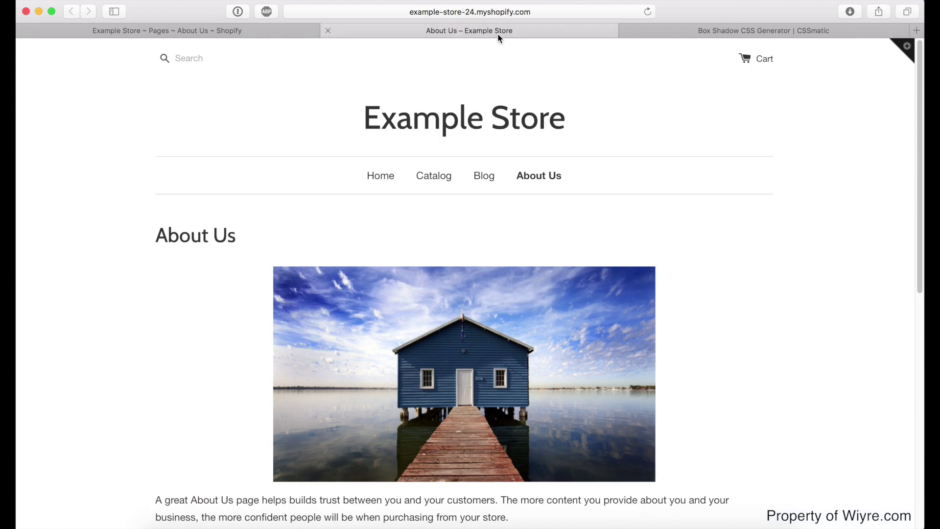
scroll(195, 312, "down", 2)
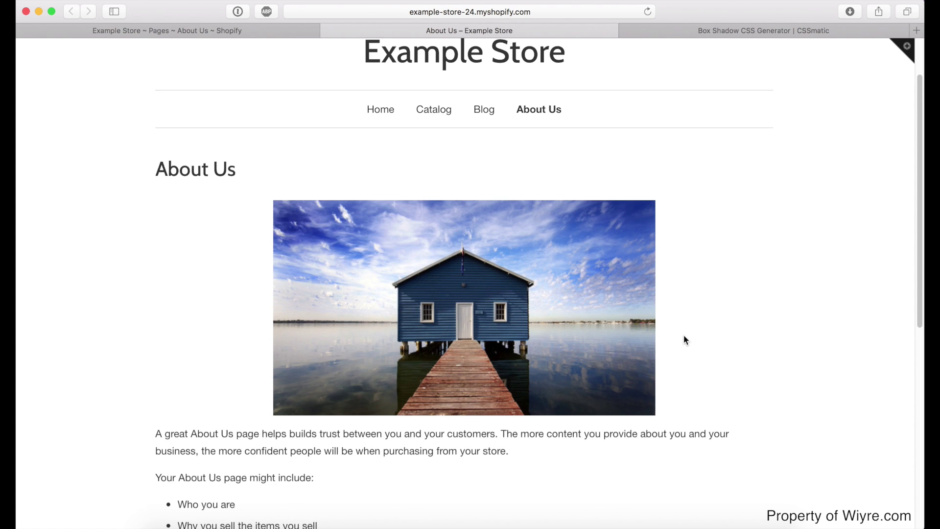
scroll(684, 334, "down", 1)
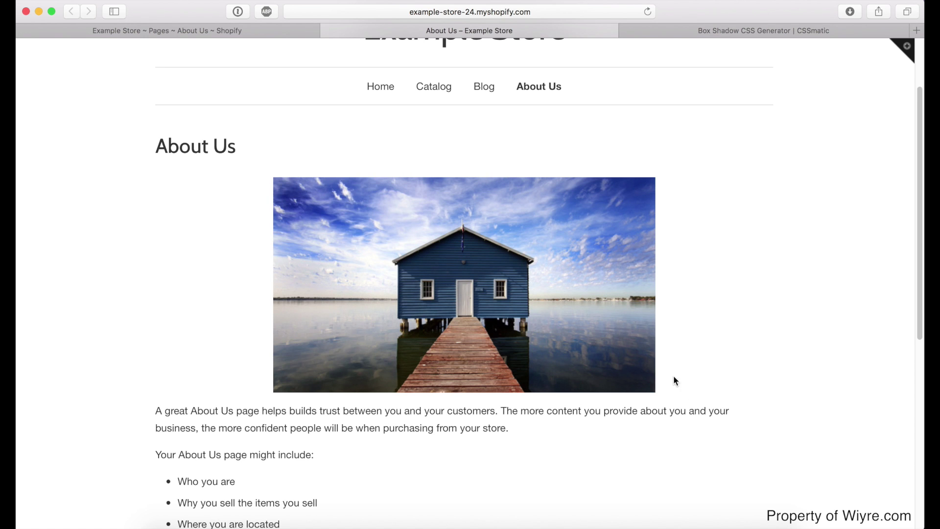
mouse_move(168, 31)
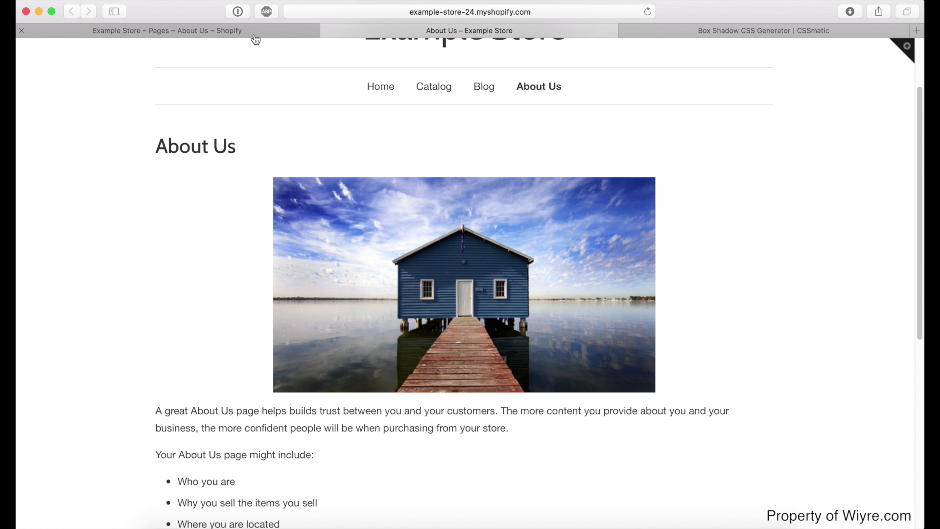
left_click(195, 31)
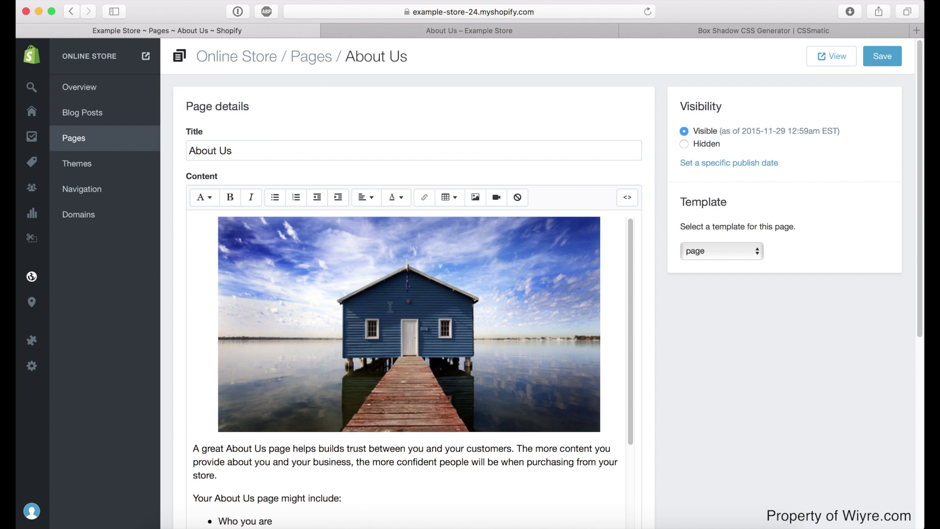
Step: Switch the About Us page content to raw HTML view and bring up the box-shadow generator
left_click(627, 198)
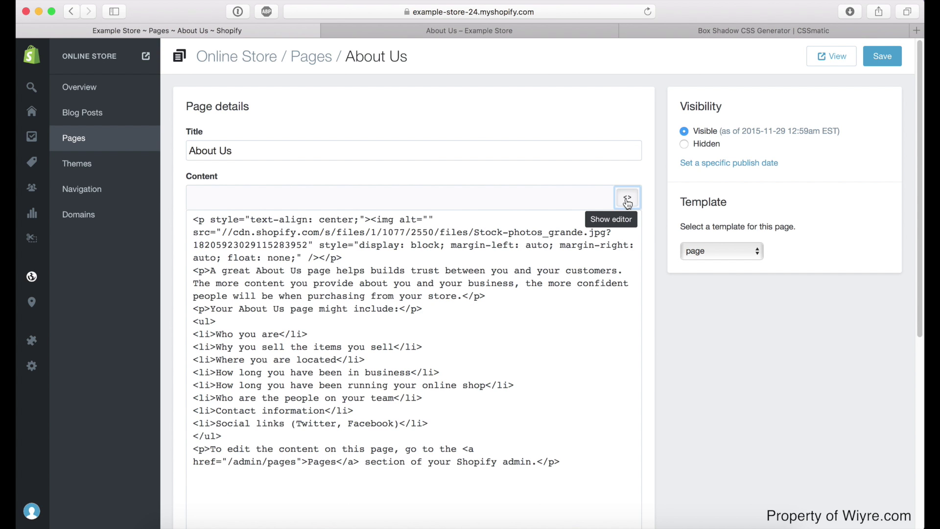
left_click(390, 271)
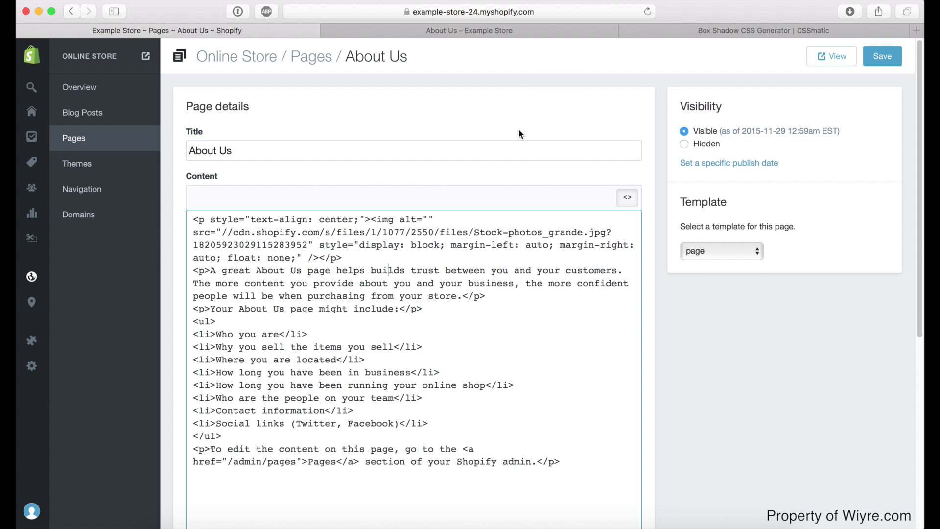
left_click(763, 30)
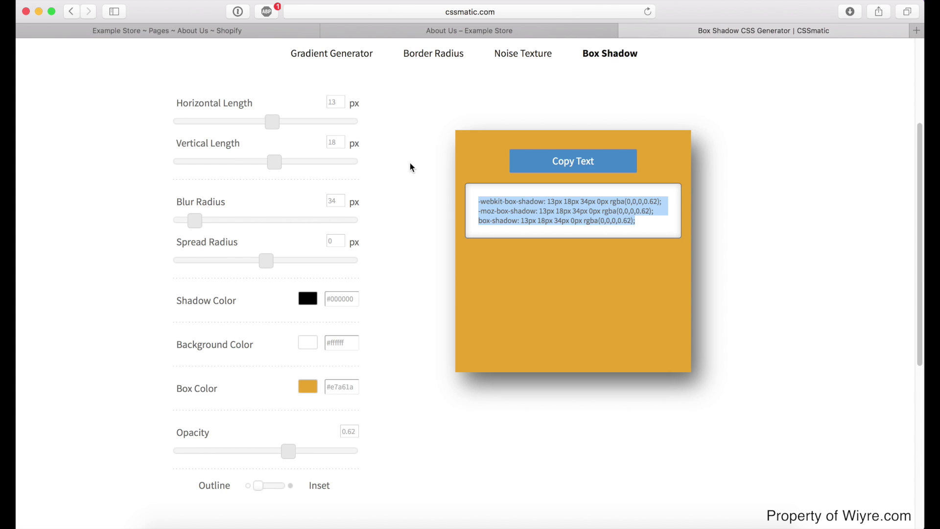
Step: Tune the CSSmatic shadow to blur 29px, spread -9px and opacity 0.58, and select its CSS
left_click(129, 116)
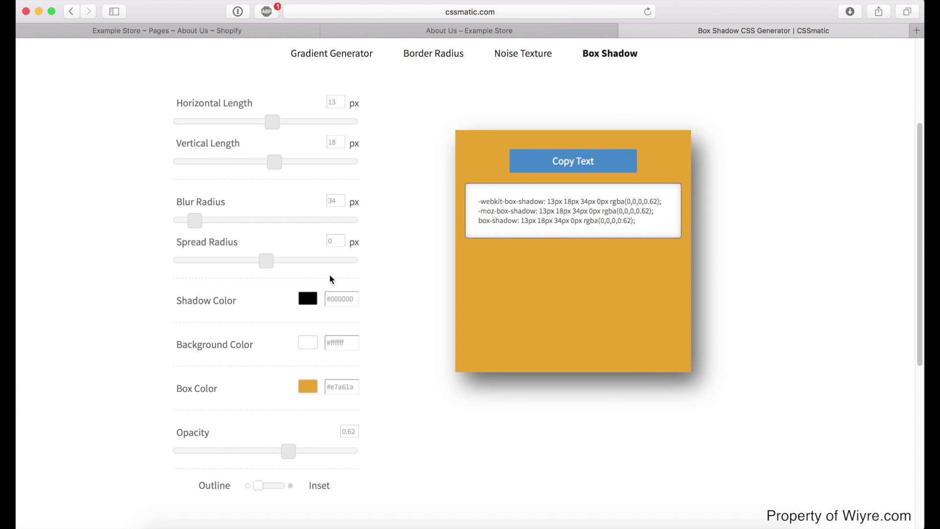
mouse_move(265, 262)
left_mouse_down()
mouse_move(296, 263)
mouse_move(259, 261)
left_mouse_up()
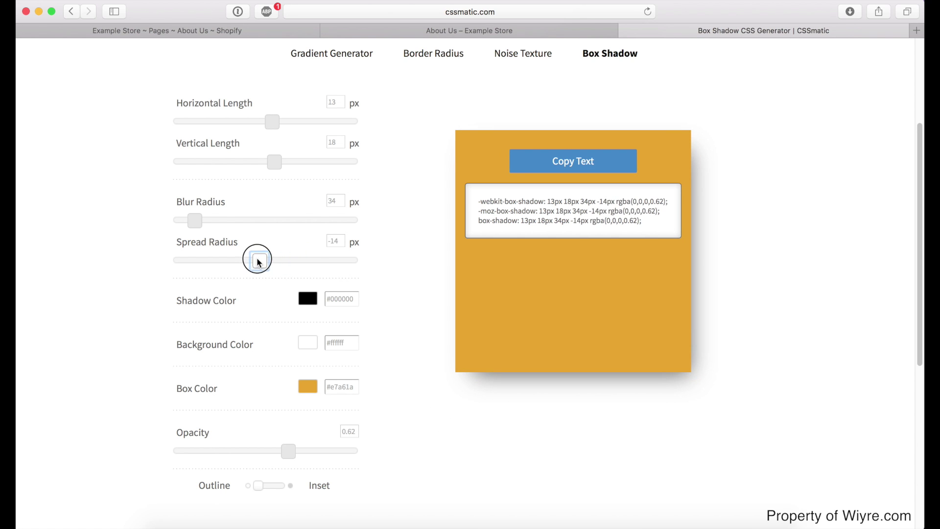
mouse_move(195, 220)
left_mouse_down()
mouse_move(206, 222)
mouse_move(191, 220)
left_mouse_up()
left_click_drag(259, 261, 264, 261)
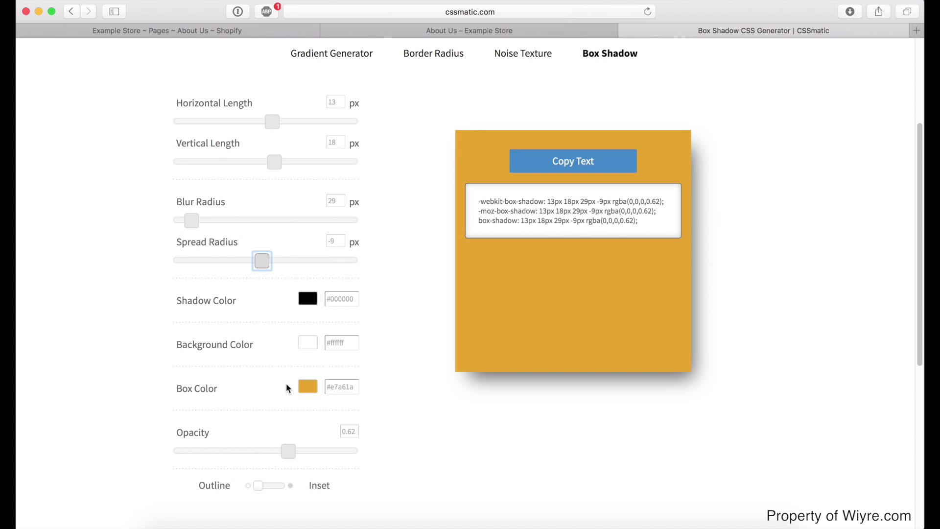
left_click_drag(288, 451, 281, 451)
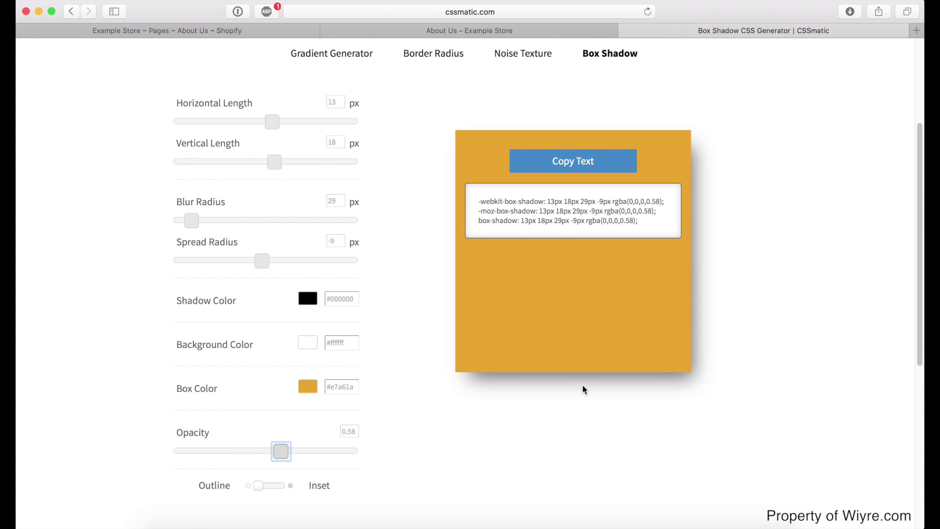
left_click(573, 161)
left_click_drag(640, 220, 468, 199)
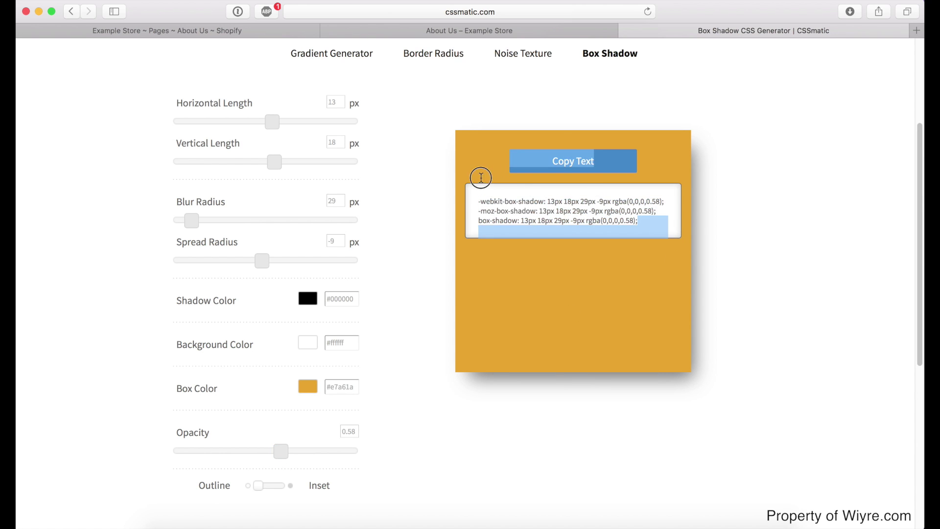
Step: Copy the selected box-shadow CSS and go back to the About Us HTML in Shopify
right_click(534, 206)
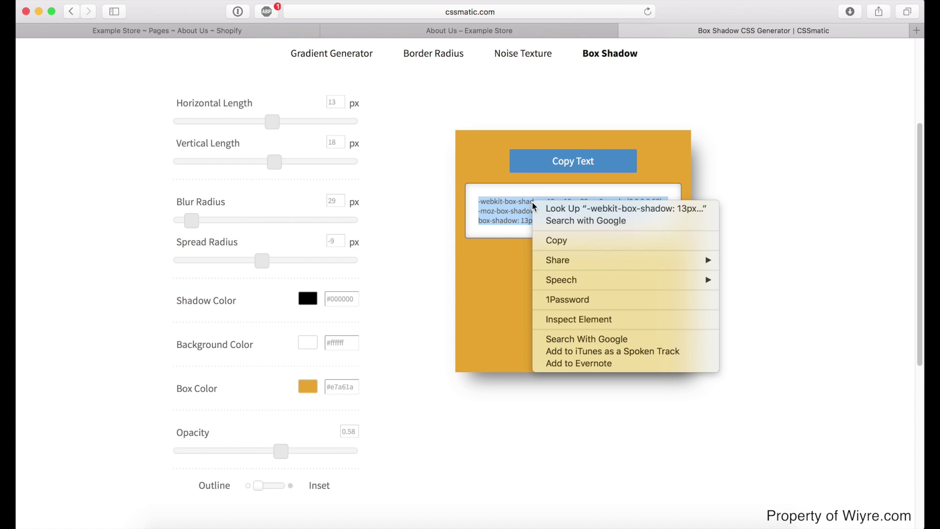
left_click(556, 240)
left_click(193, 33)
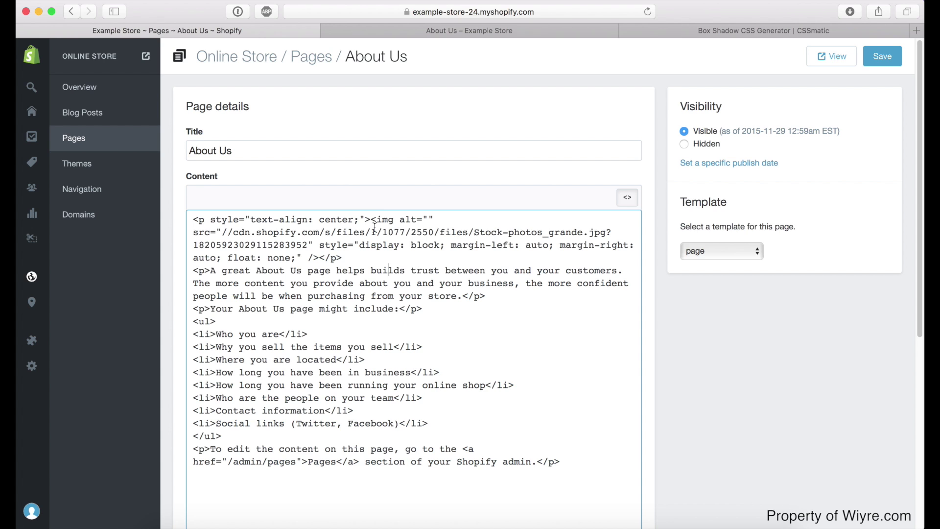
Step: Put the cursor right after style=" in the About Us image tag's HTML
left_click_drag(378, 219, 392, 220)
left_click(400, 224)
double_click(386, 219)
left_click(376, 219)
left_click_drag(320, 245, 344, 247)
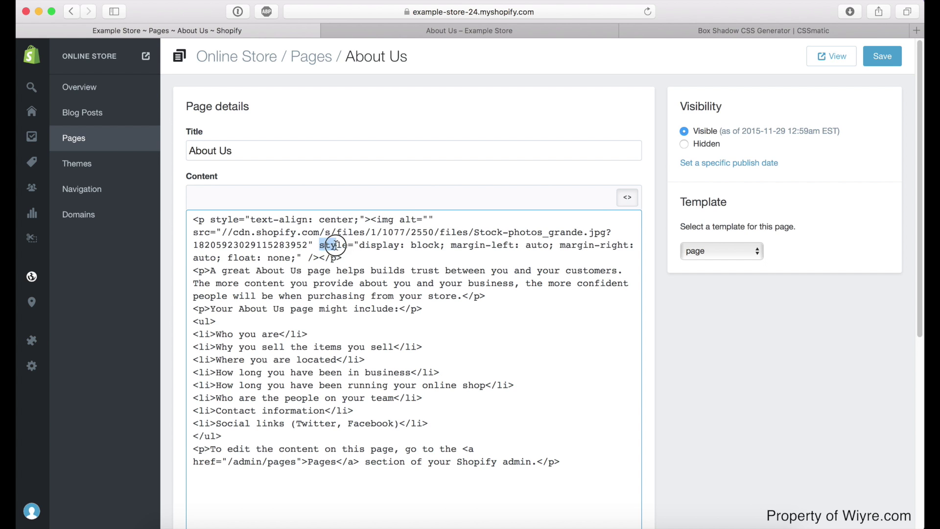
left_click(359, 245)
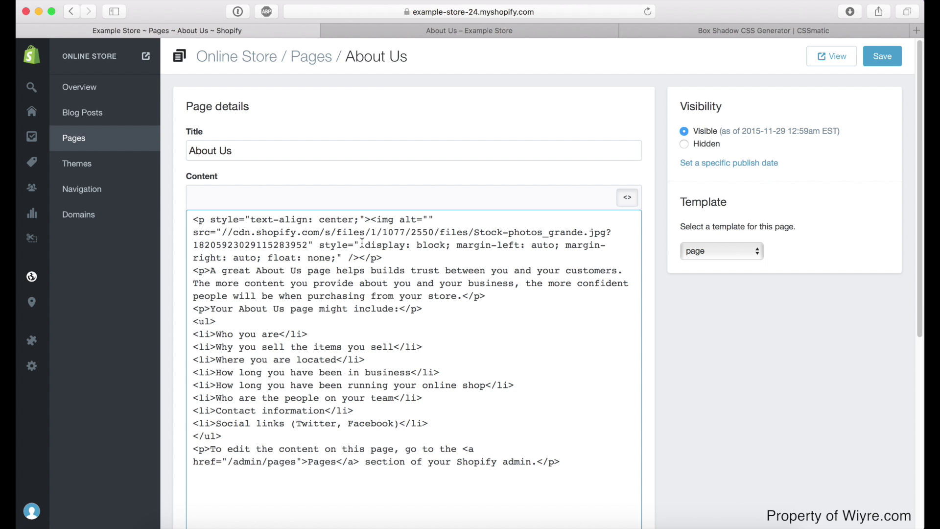
Step: Paste the box-shadow CSS into the img style attribute and save the About Us page
right_click(360, 245)
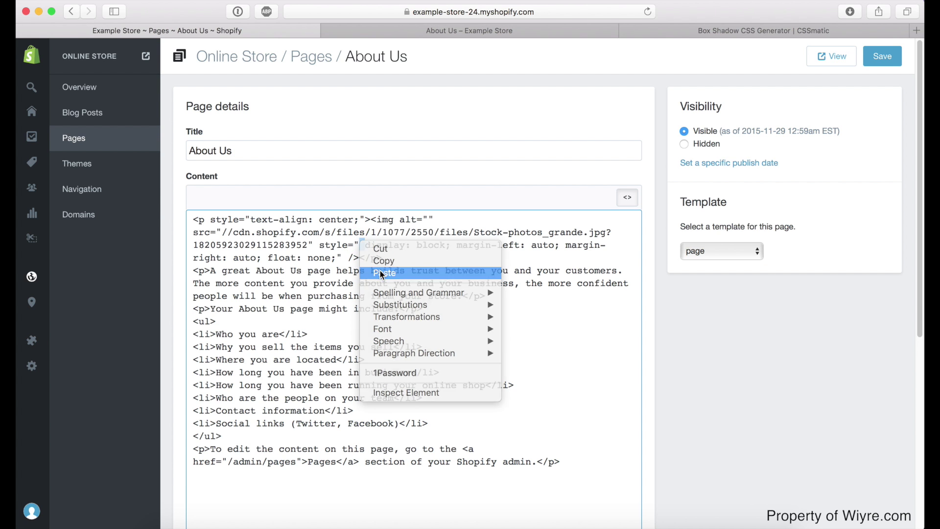
left_click(381, 274)
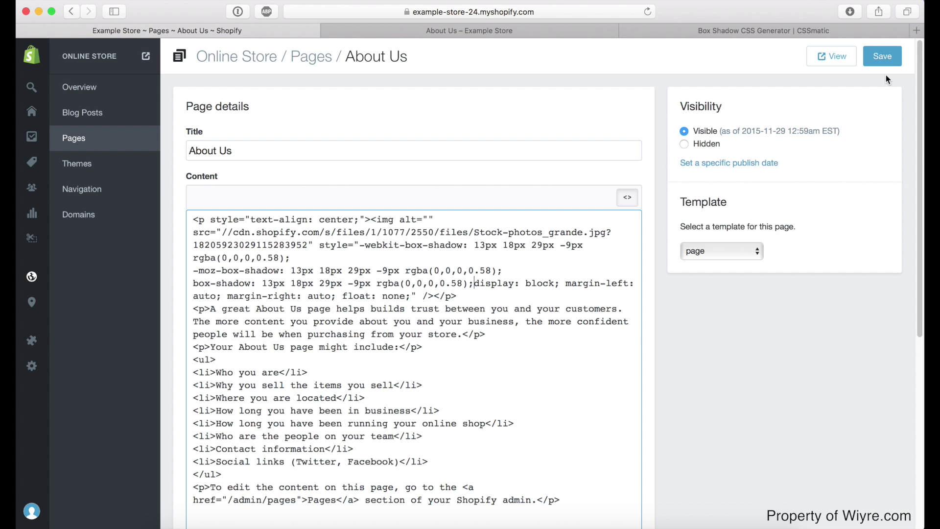
left_click(883, 56)
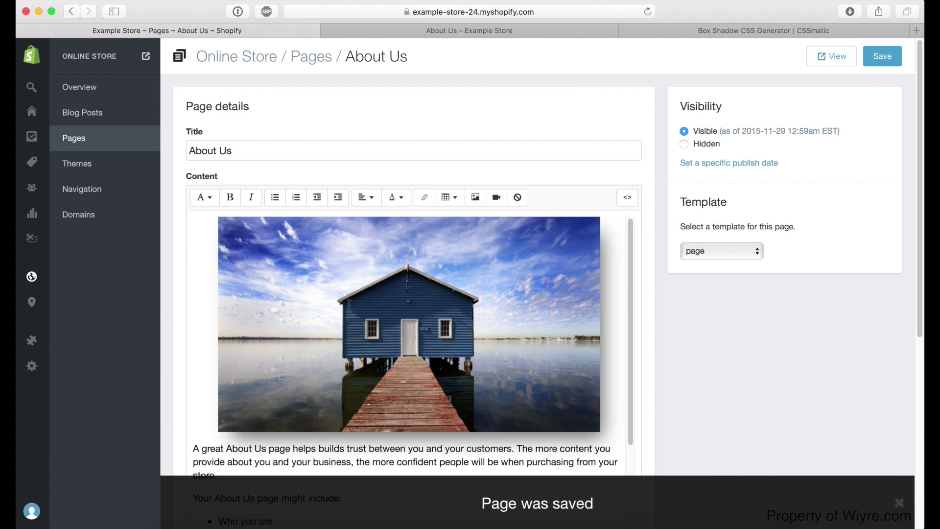
Step: Reload the live About Us storefront page to see the boathouse image's soft shadow
left_click(832, 56)
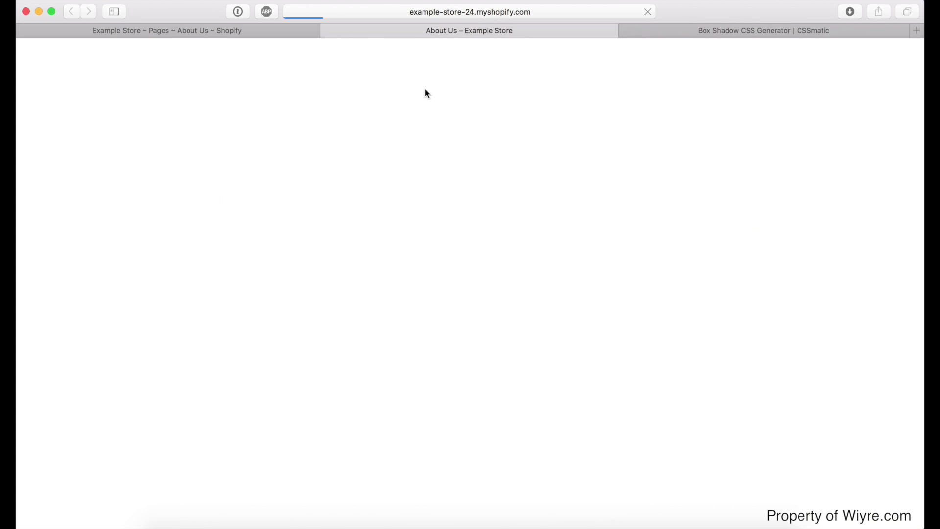
scroll(225, 235, "down", 5)
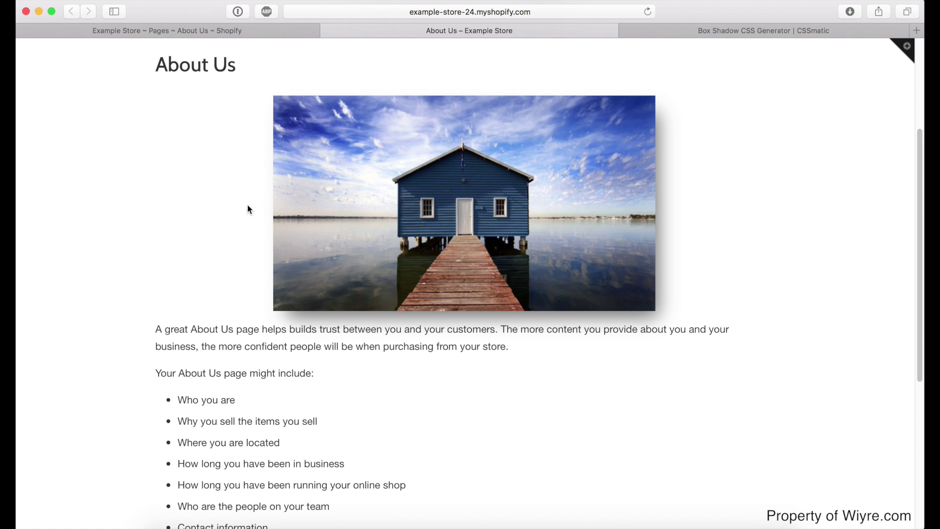
scroll(219, 172, "up", 2)
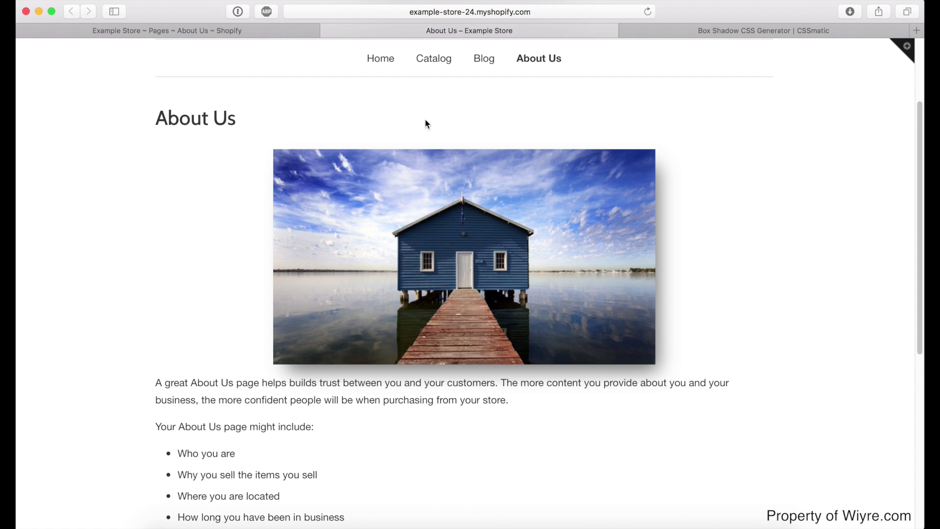